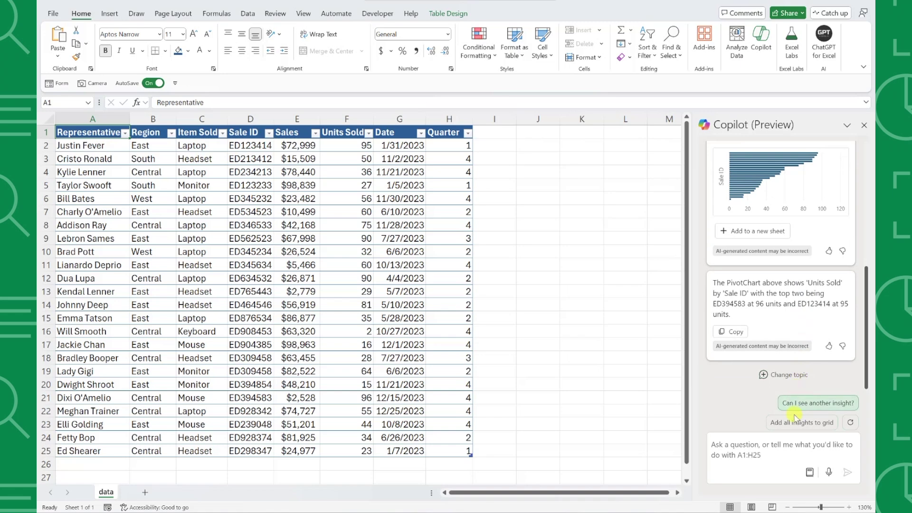
Add all Copilot insight charts to a new sheet, then request a Quarter column
{"action": "left_click", "coordinate": [795, 419]}
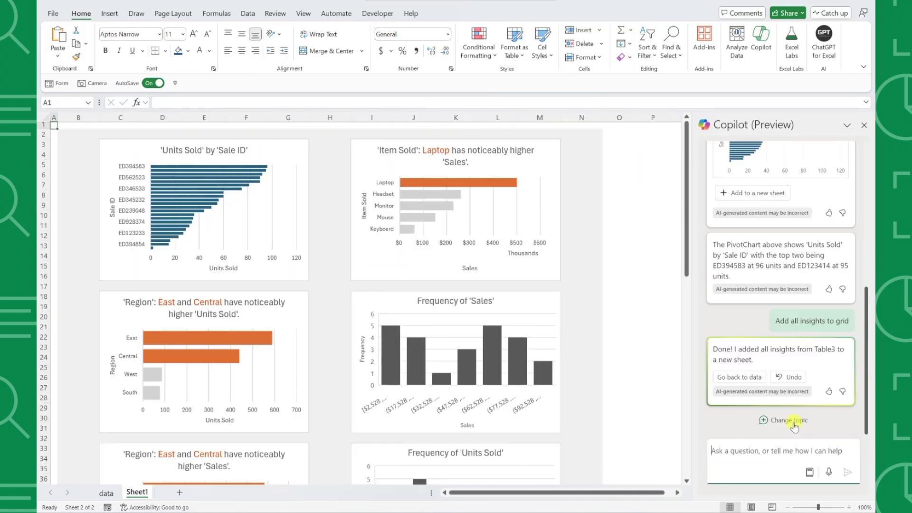
{"action": "scroll", "coordinate": [568, 381], "scroll_direction": "down", "scroll_amount": 7}
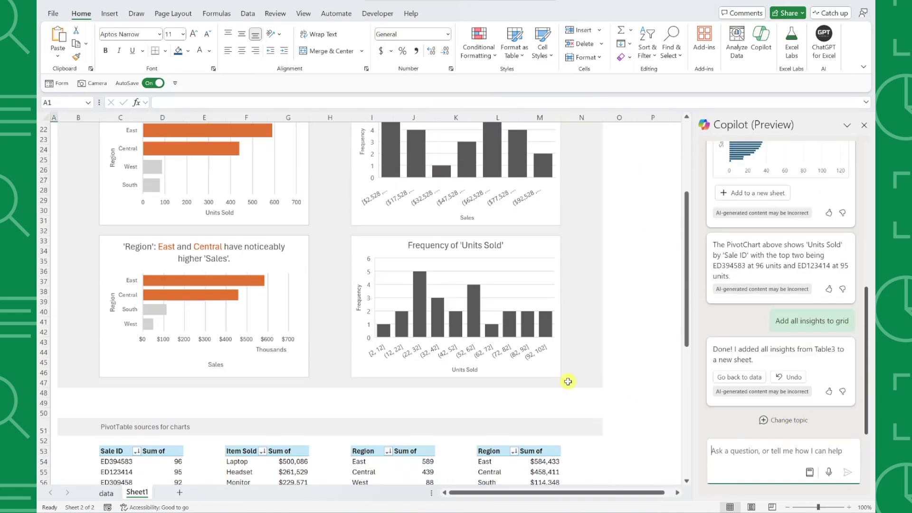
{"action": "scroll", "coordinate": [568, 382], "scroll_direction": "down", "scroll_amount": 4}
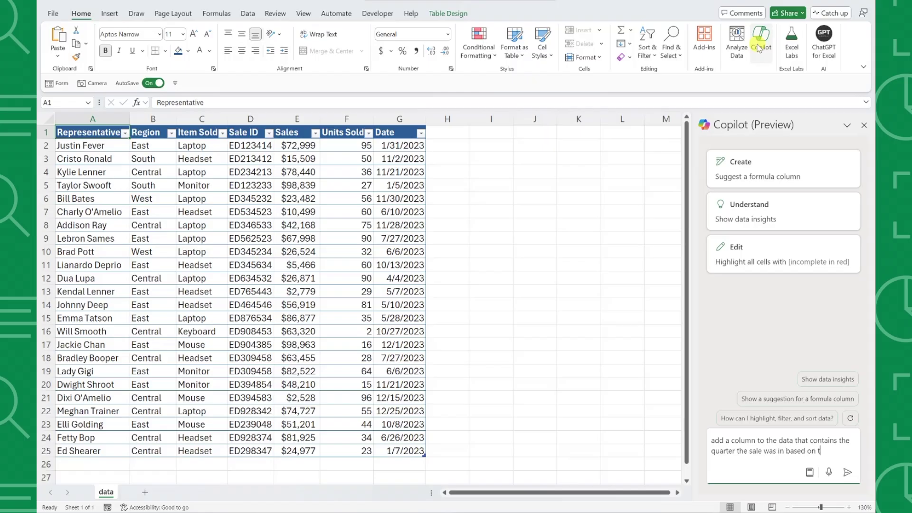
{"action": "key", "text": "Return"}
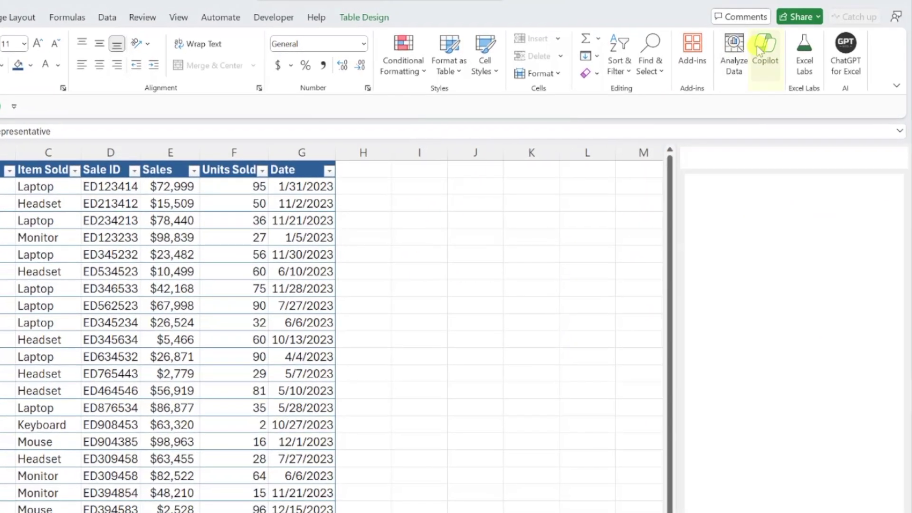
Open Copilot beside the sales table and show its Create suggested prompts
{"action": "left_click", "coordinate": [764, 48]}
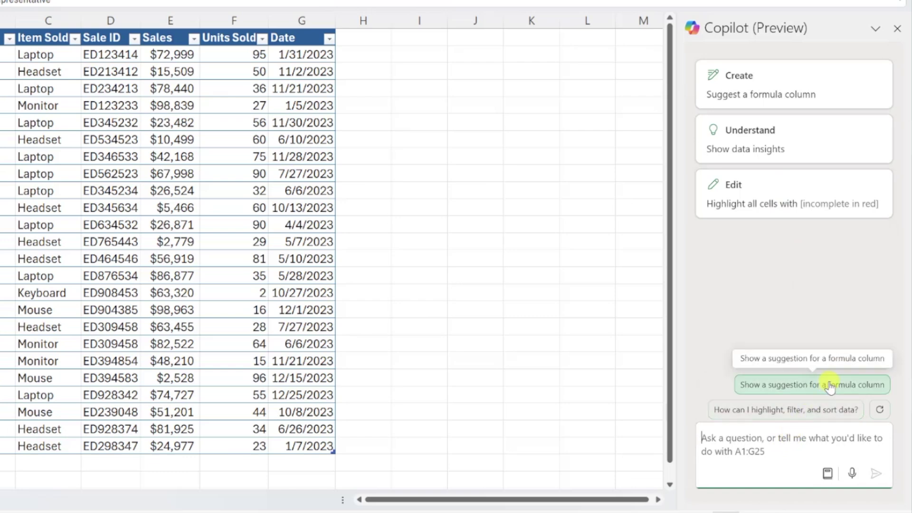
{"action": "left_click", "coordinate": [827, 474]}
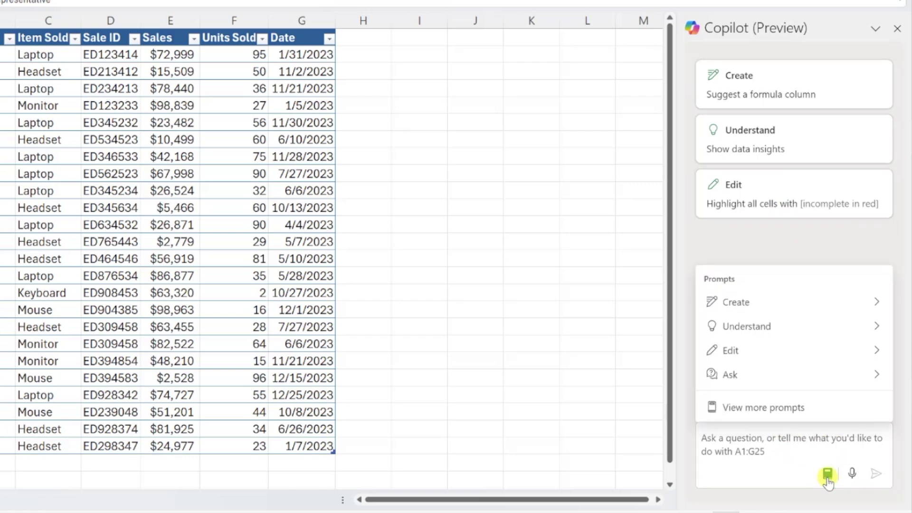
{"action": "left_click", "coordinate": [784, 304]}
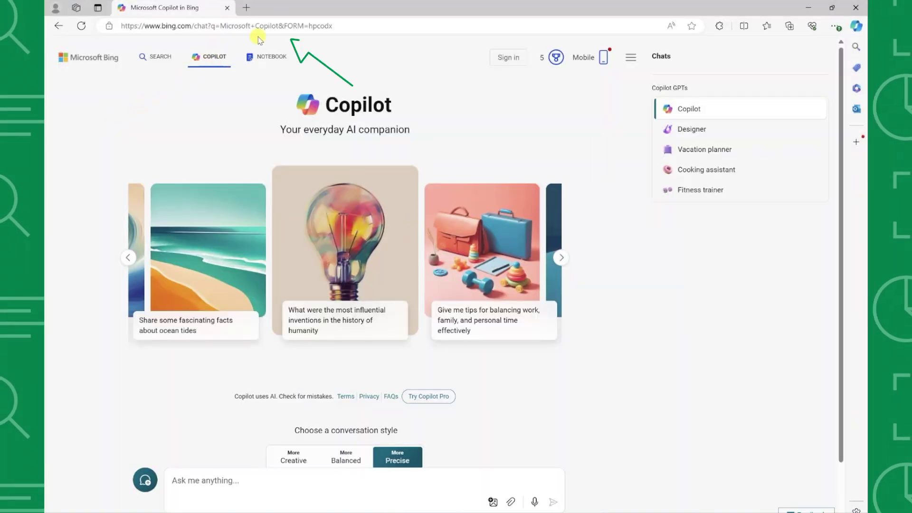
Go to account.microsoft.com, sign in, and view the Copilot Pro trial offer
{"action": "left_click", "coordinate": [266, 27]}
{"action": "type", "text": "account.microsoft.com"}
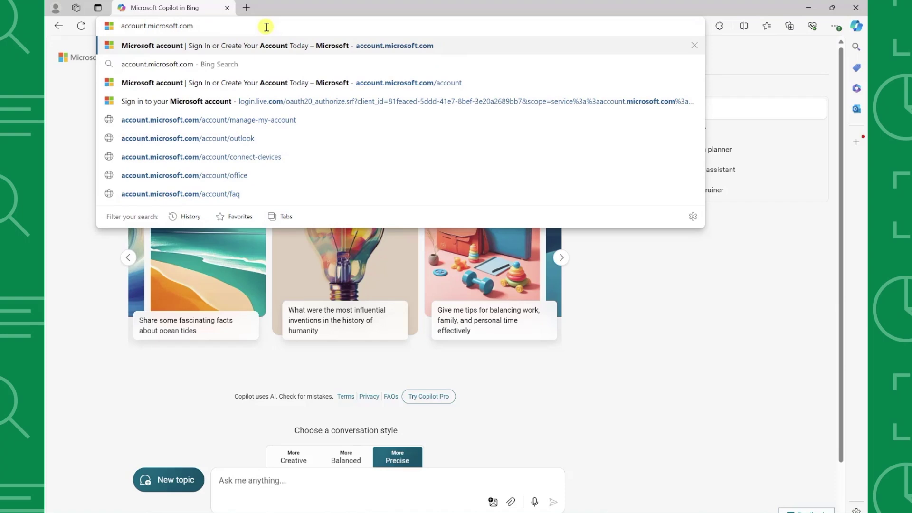
{"action": "key", "text": "Return"}
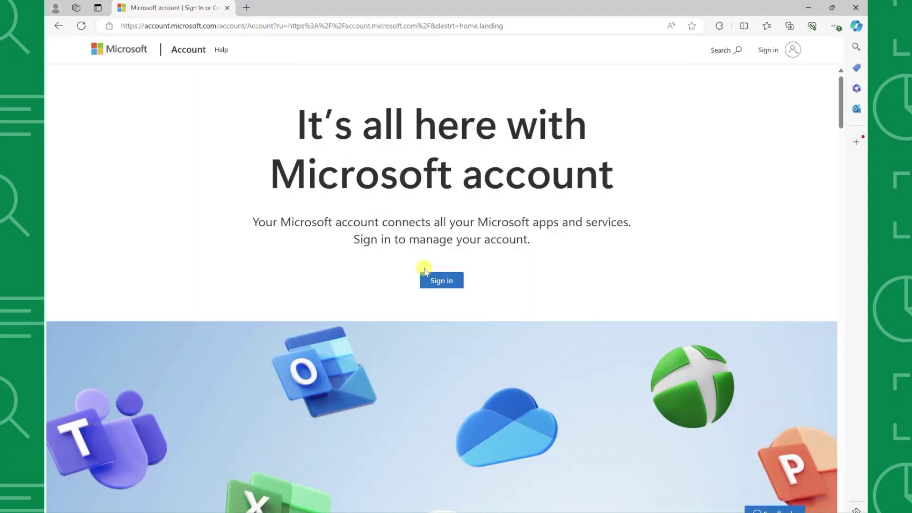
{"action": "left_click", "coordinate": [429, 281]}
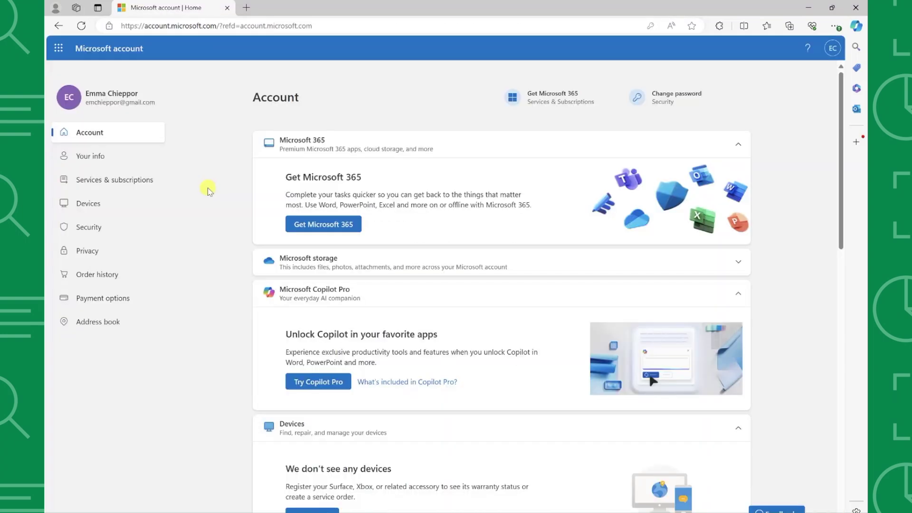
{"action": "left_click", "coordinate": [309, 382]}
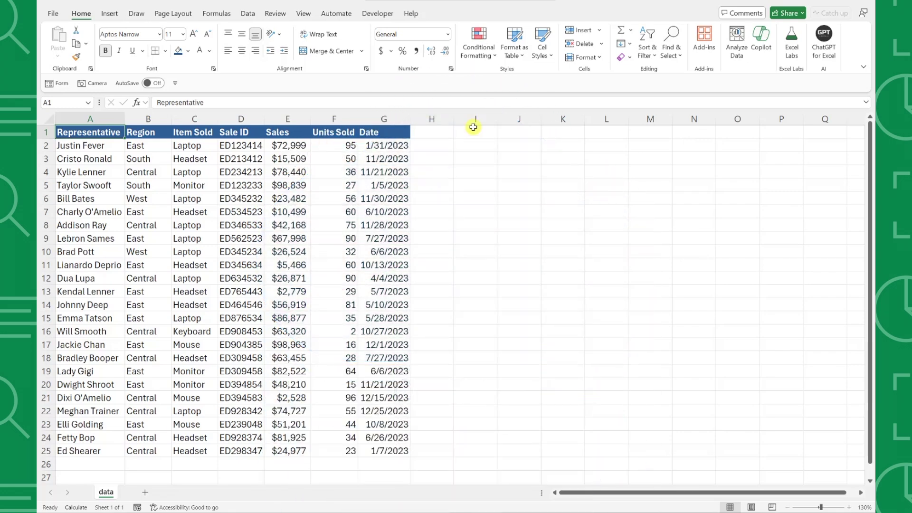
Format the sales data as a styled table and turn AutoSave on for Copilot
{"action": "left_click", "coordinate": [515, 44]}
{"action": "left_click", "coordinate": [550, 123]}
{"action": "left_click", "coordinate": [417, 275]}
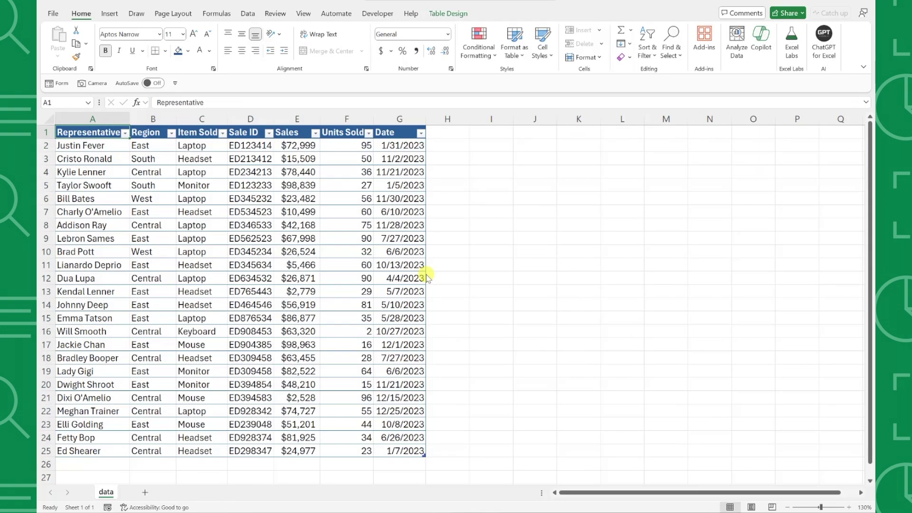
{"action": "left_click", "coordinate": [761, 43]}
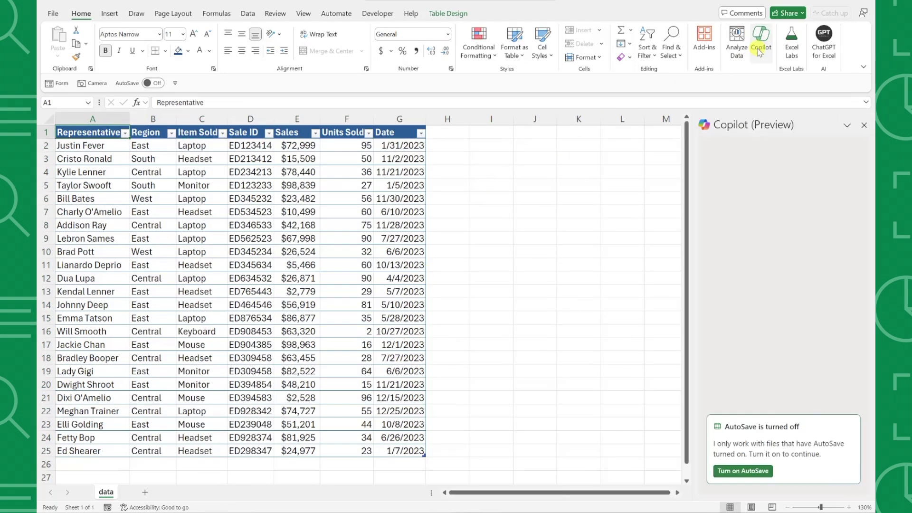
{"action": "left_click", "coordinate": [743, 471]}
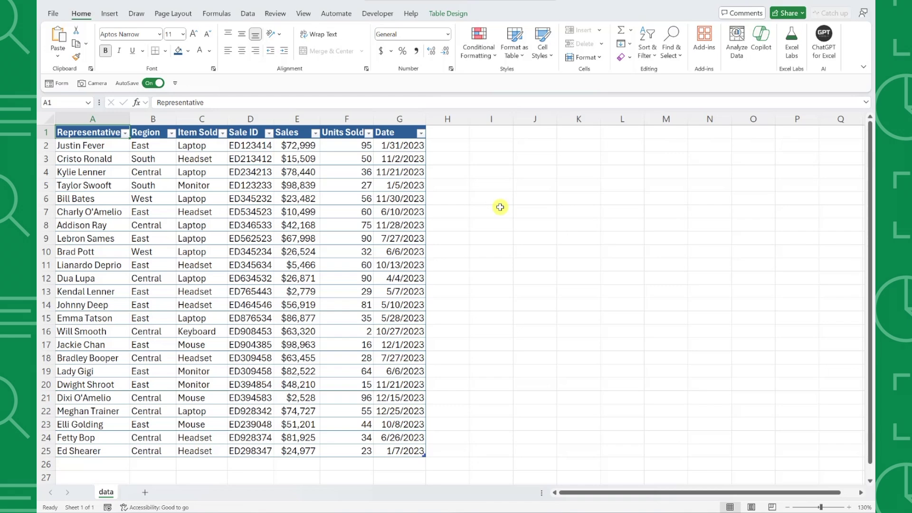
Ask Copilot to 'highlight the top 5 sales' and apply the suggested yellow-fill rule
{"action": "left_click", "coordinate": [760, 47]}
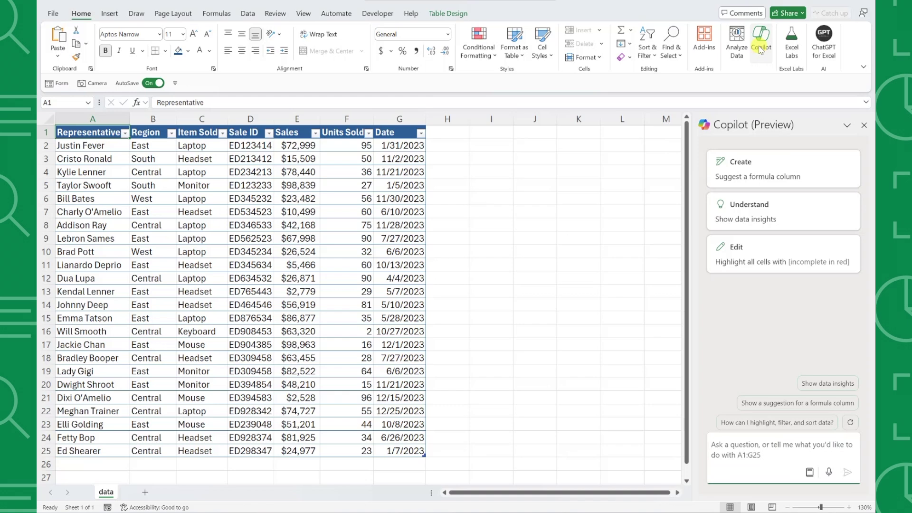
{"action": "type", "text": "highlight the top"}
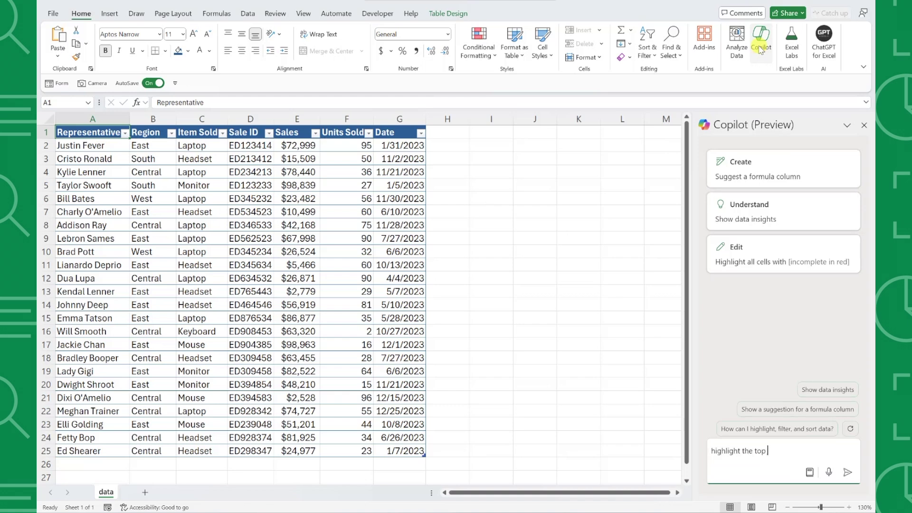
{"action": "type", "text": " 5 sales"}
{"action": "key", "text": "Return"}
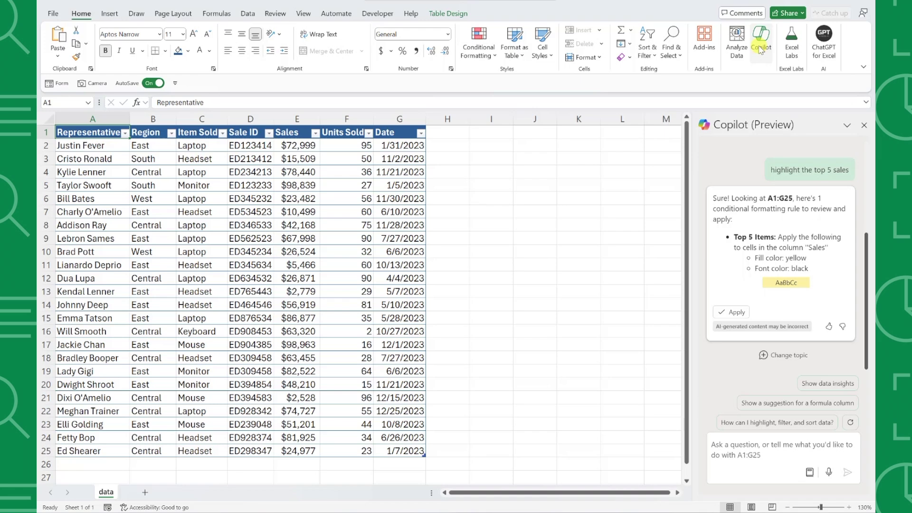
{"action": "left_click", "coordinate": [725, 313]}
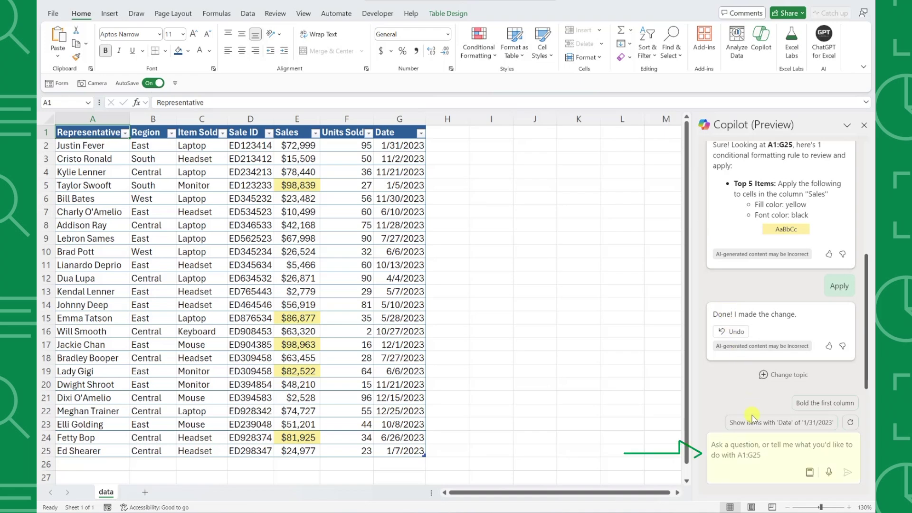
Have Copilot sort the table by Sales from highest to lowest and apply it
{"action": "left_click", "coordinate": [763, 454]}
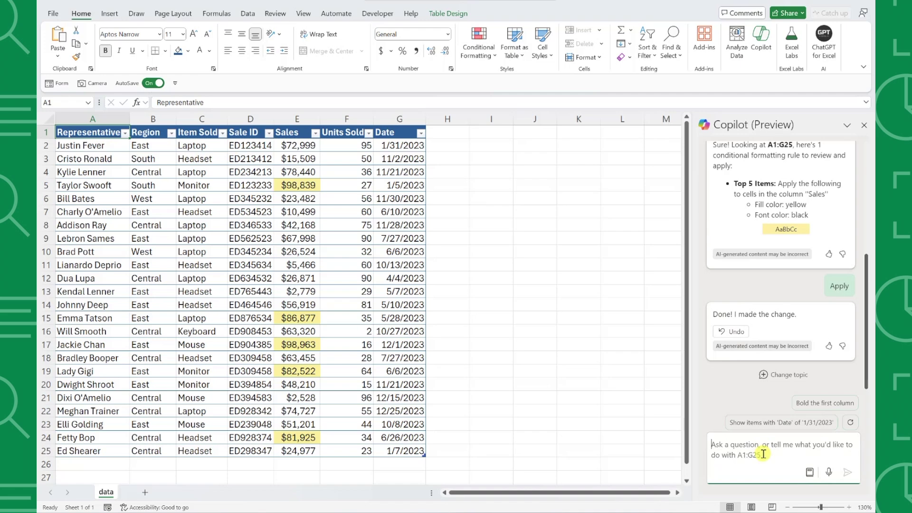
{"action": "type", "text": "sort the sales values form highes"}
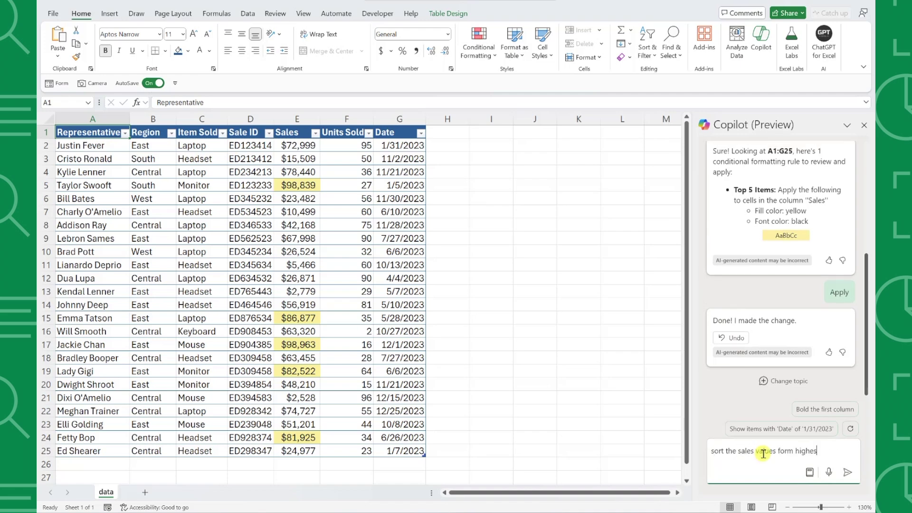
{"action": "type", "text": "t to lowest"}
{"action": "key", "text": "Return"}
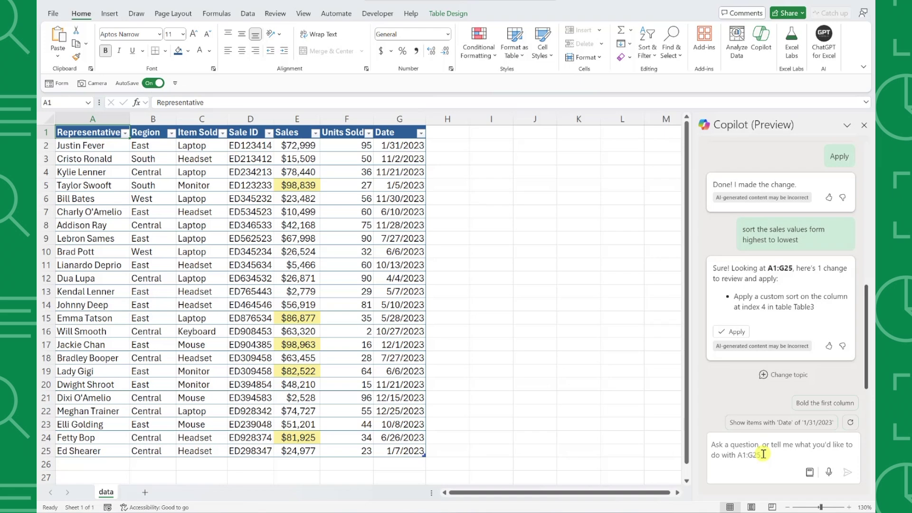
{"action": "left_click", "coordinate": [733, 332]}
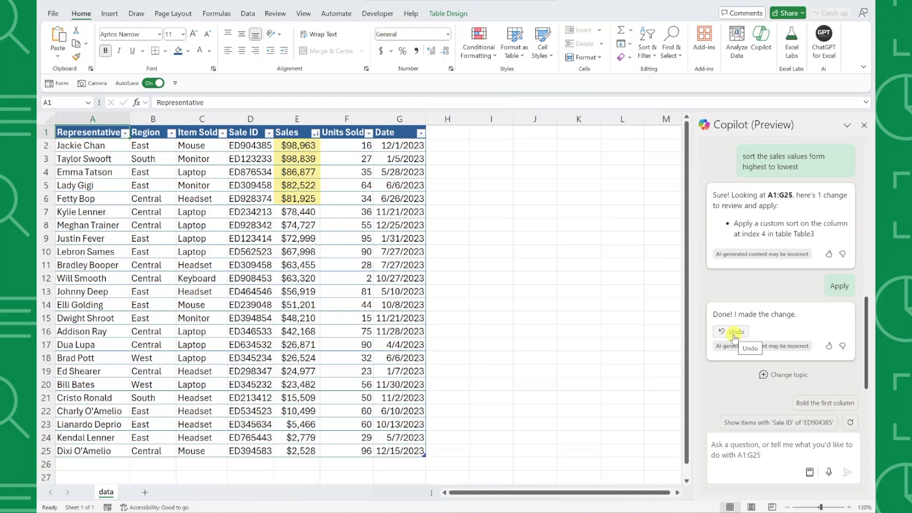
Have Copilot filter the table to East region rows only and apply the filter
{"action": "left_click", "coordinate": [787, 450]}
{"action": "type", "text": "f"}
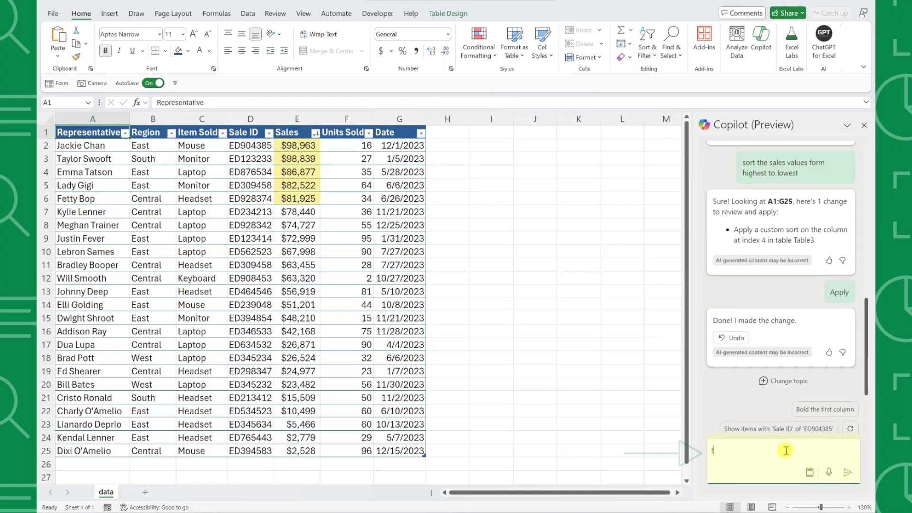
{"action": "type", "text": "ilter the data by the e"}
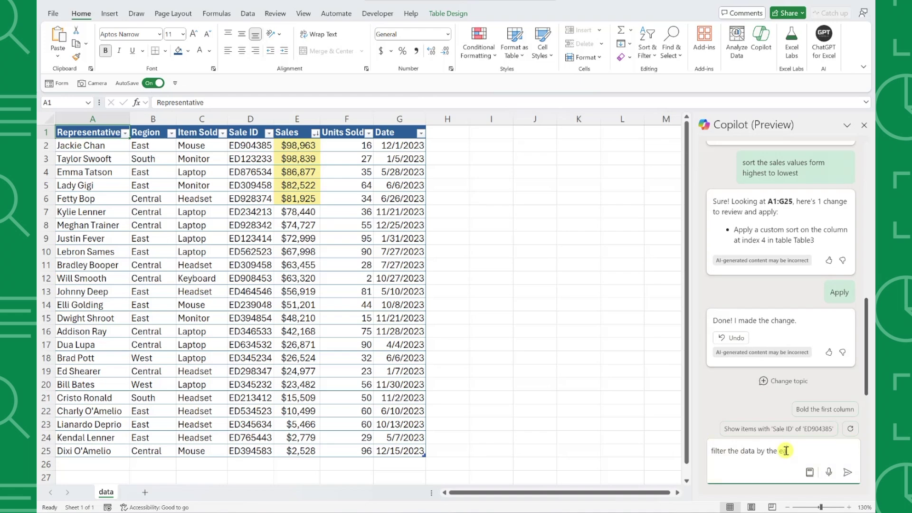
{"action": "type", "text": "on"}
{"action": "key", "text": "Return"}
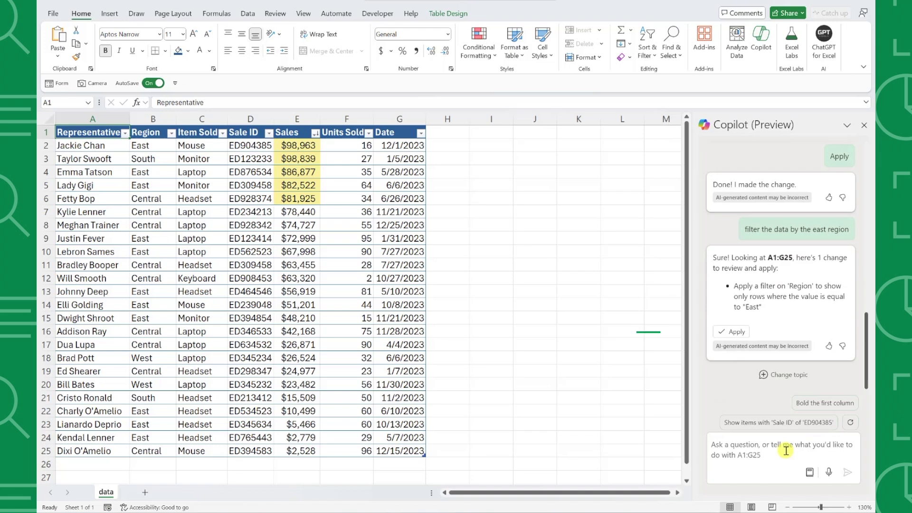
{"action": "left_click", "coordinate": [738, 332]}
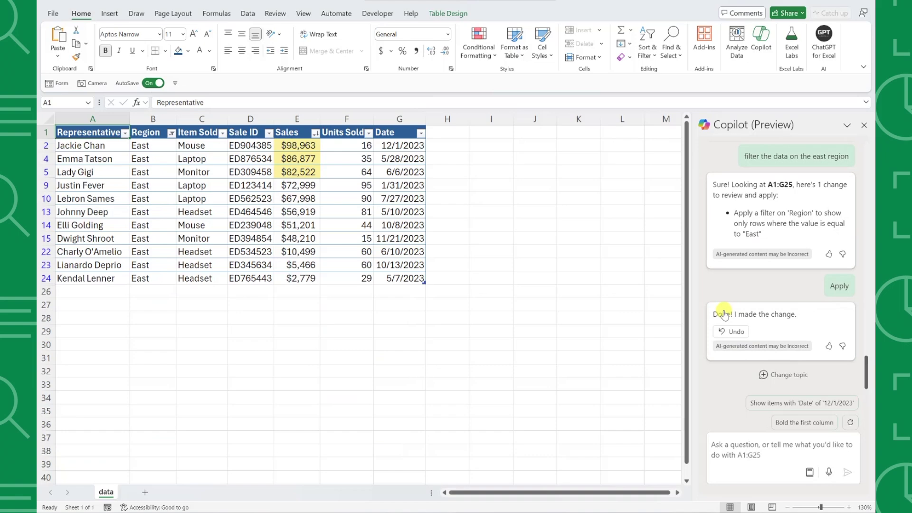
Ask Copilot to 'clear all of the filters on this data set' and apply it
{"action": "left_click", "coordinate": [746, 449]}
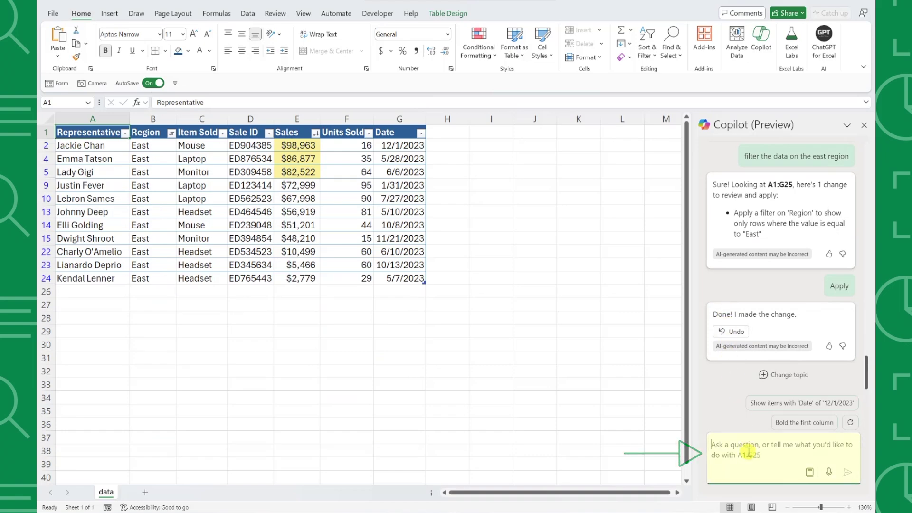
{"action": "type", "text": "clear all of the filters on this "}
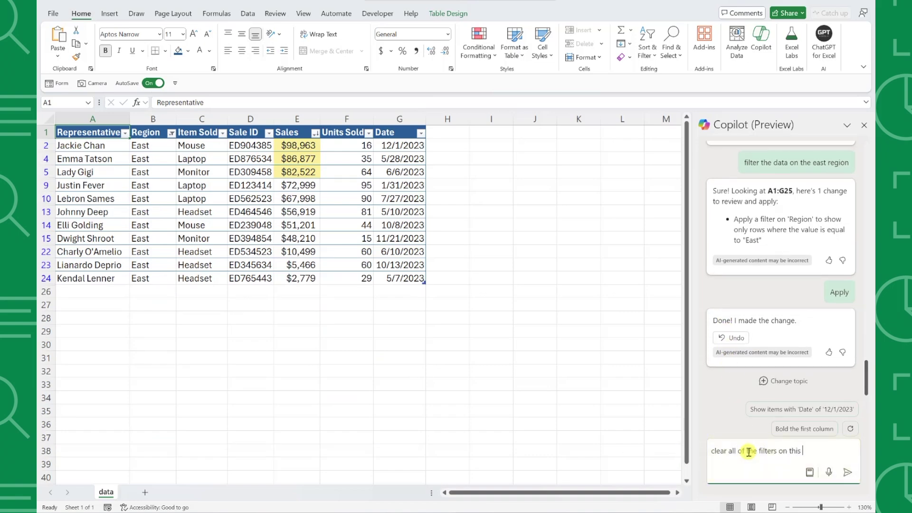
{"action": "type", "text": "data set"}
{"action": "key", "text": "Return"}
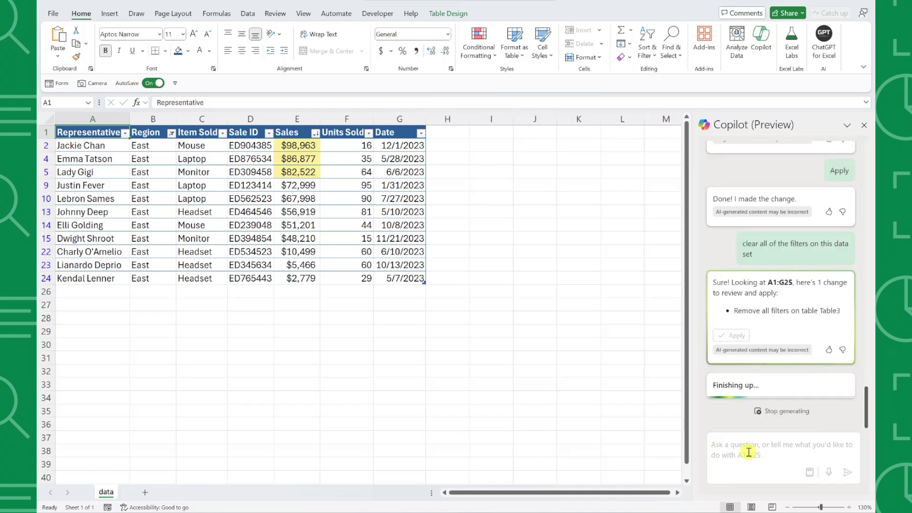
{"action": "left_click", "coordinate": [732, 332]}
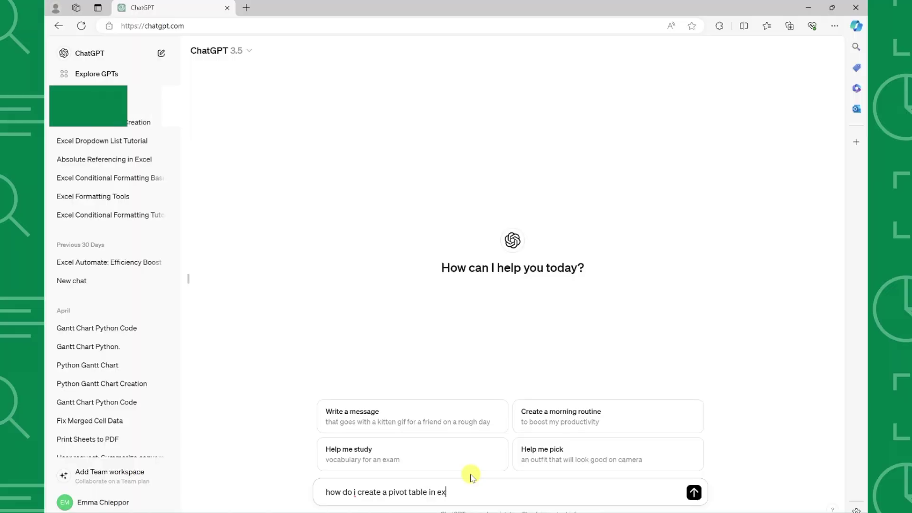
Send ChatGPT the pivot table question, then ask Copilot for a sales-summing formula
{"action": "key", "text": "Return"}
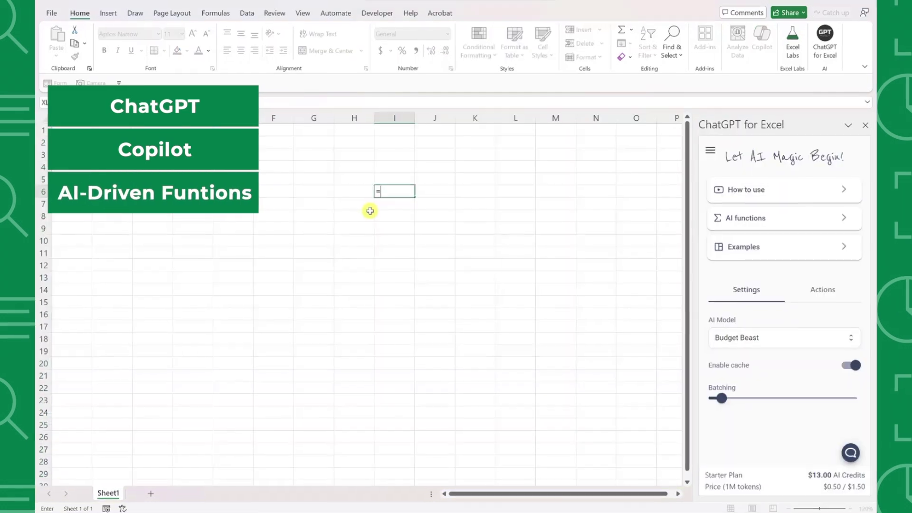
{"action": "type", "text": "ai"}
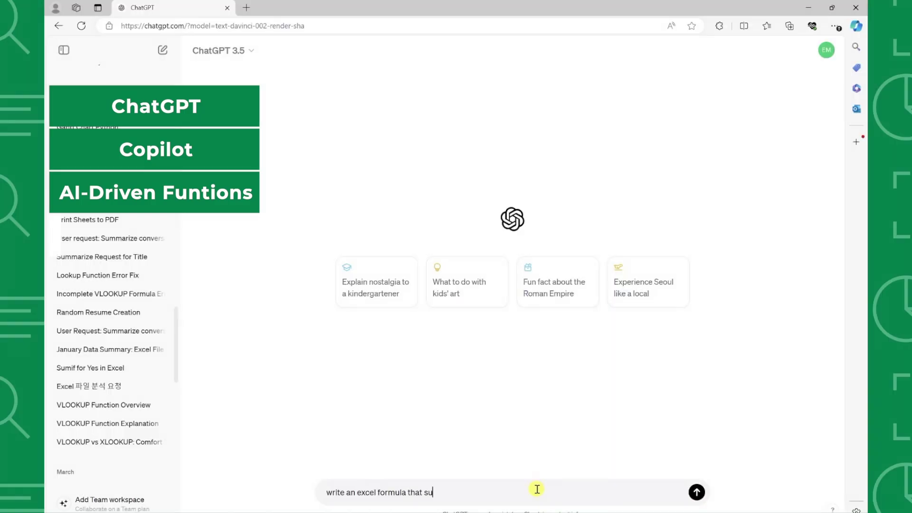
{"action": "type", "text": "ms sales"}
{"action": "key", "text": "Return"}
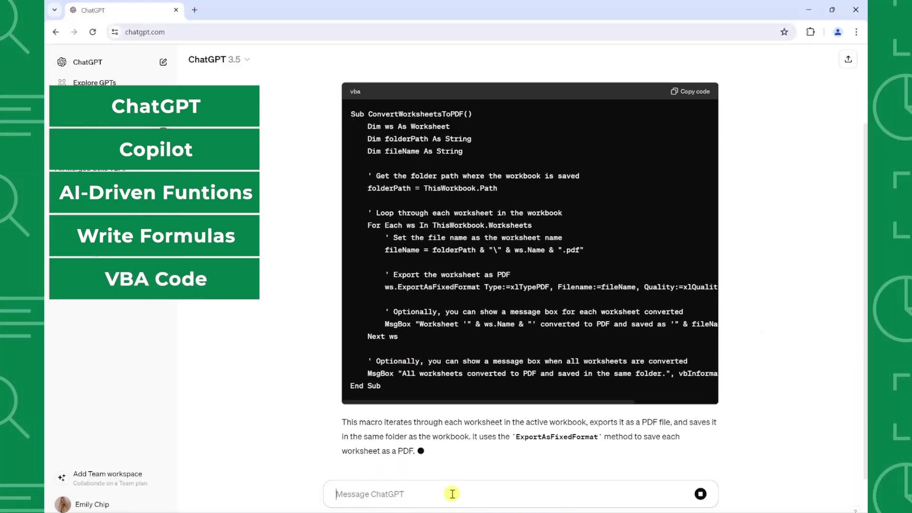
Run the revenue-by-product pivot table query and insert the suggested pivot table
{"action": "scroll", "coordinate": [444, 408], "scroll_direction": "up", "scroll_amount": 2}
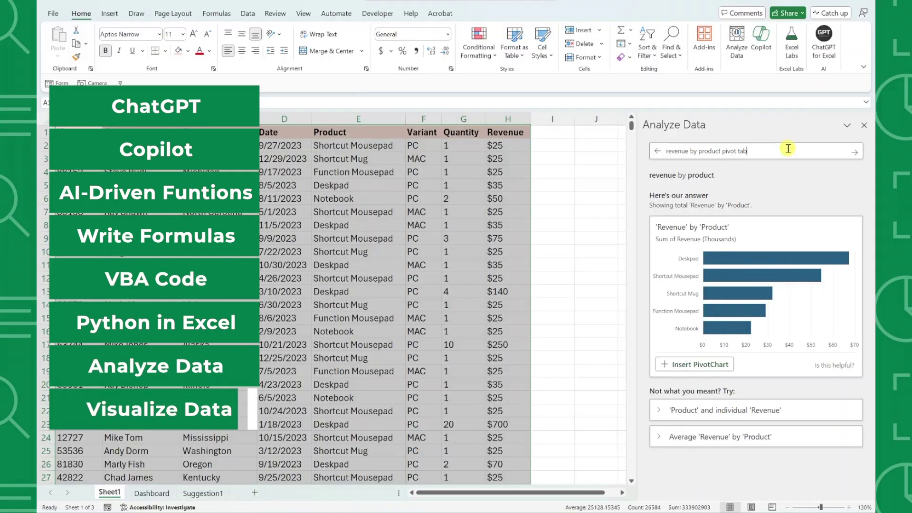
{"action": "key", "text": "Return"}
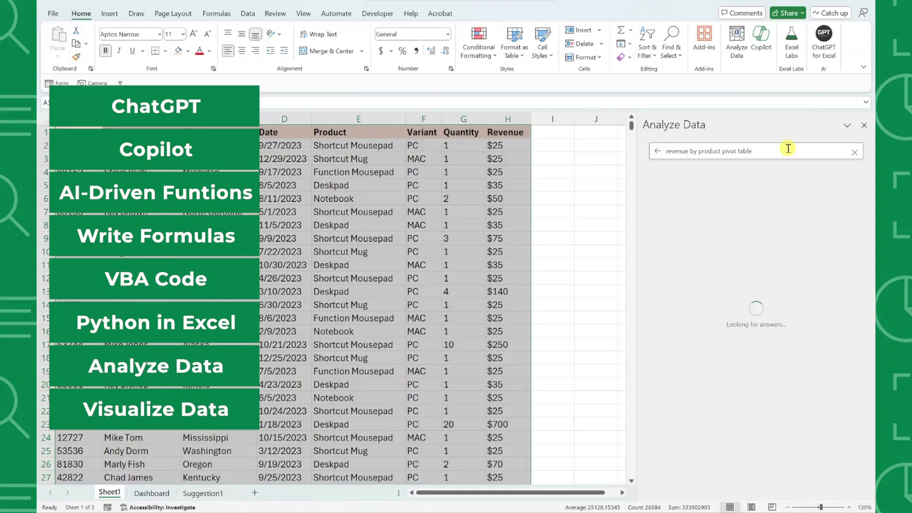
{"action": "left_click", "coordinate": [711, 336]}
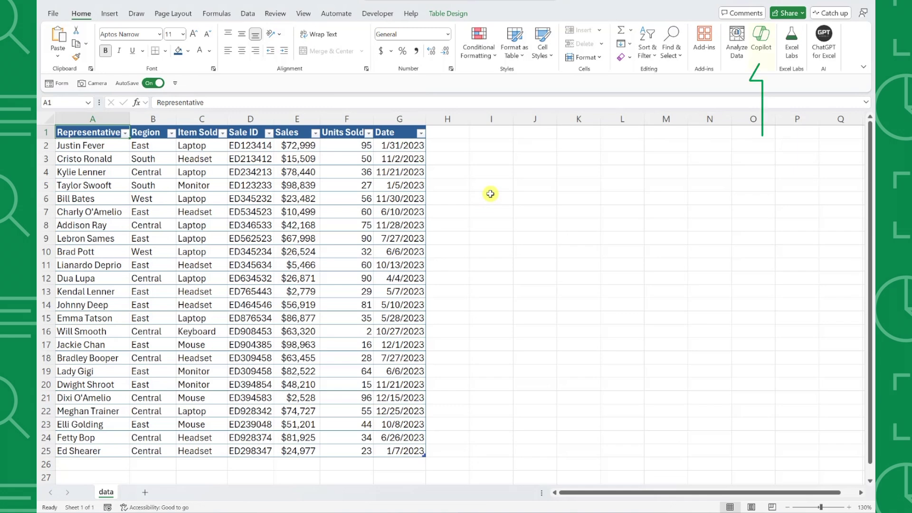
Ask Copilot to add a column giving each sale's quarter from its Date
{"action": "left_click", "coordinate": [760, 46]}
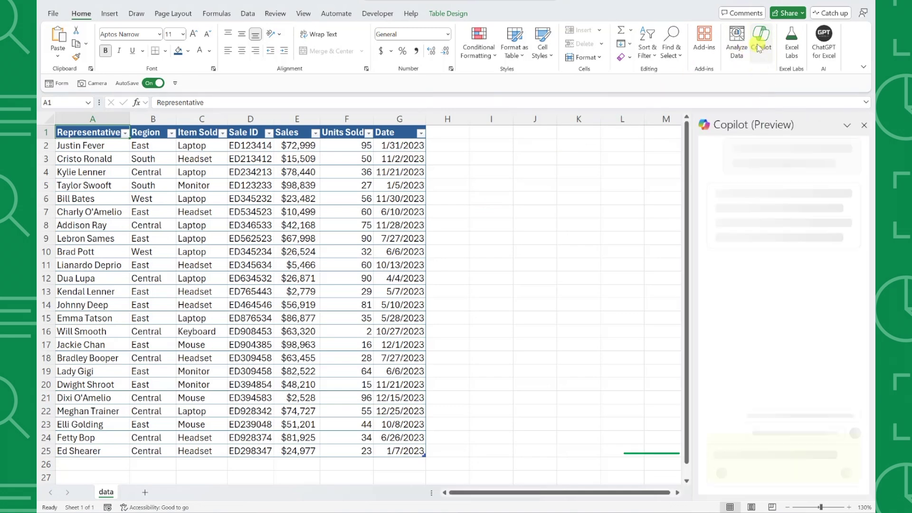
{"action": "type", "text": "add a column to the data that conta"}
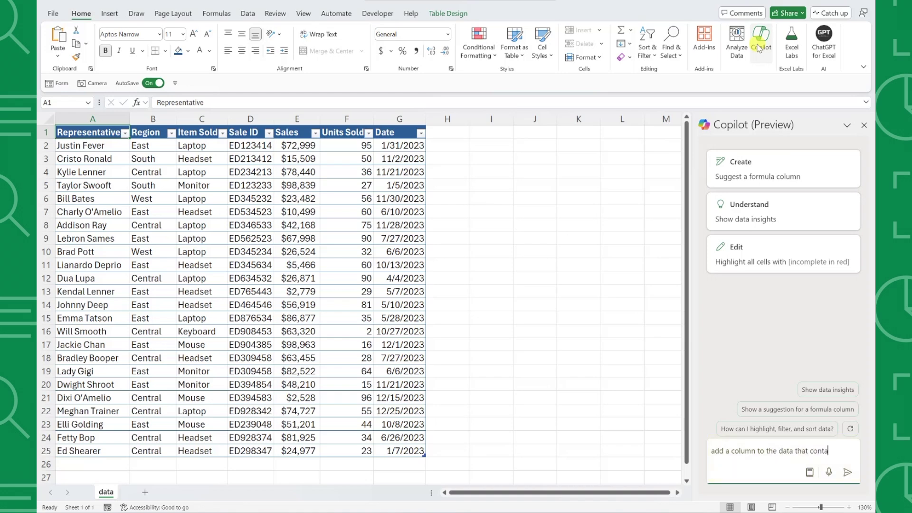
{"action": "type", "text": "ins the quarter the sale was "}
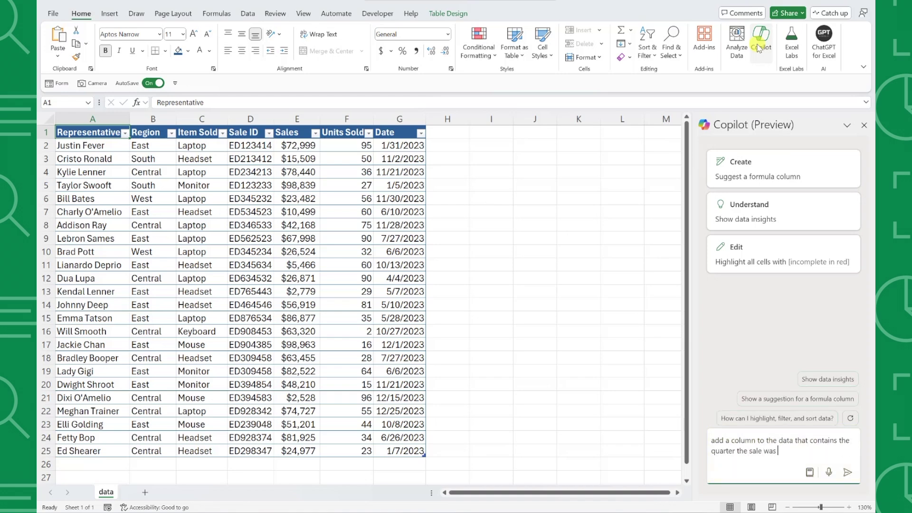
{"action": "type", "text": "in based on the date"}
{"action": "key", "text": "Return"}
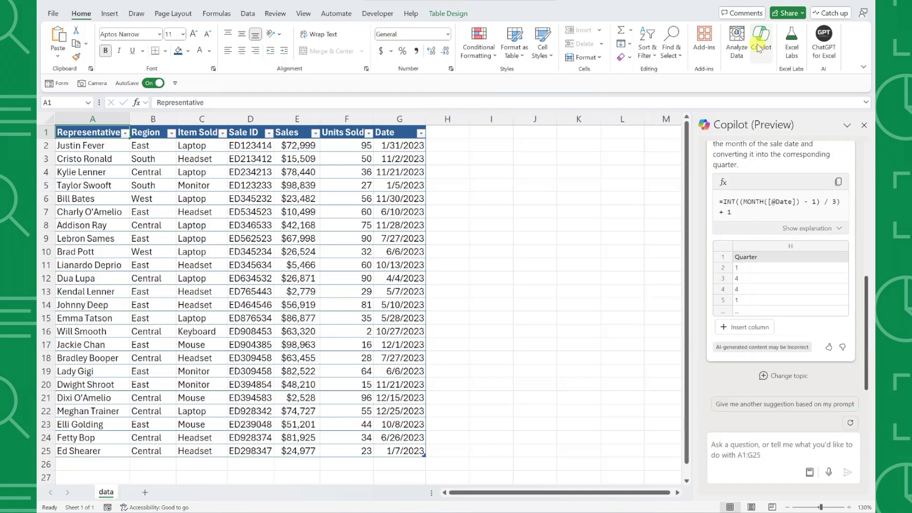
{"action": "scroll", "coordinate": [772, 173], "scroll_direction": "up", "scroll_amount": 3}
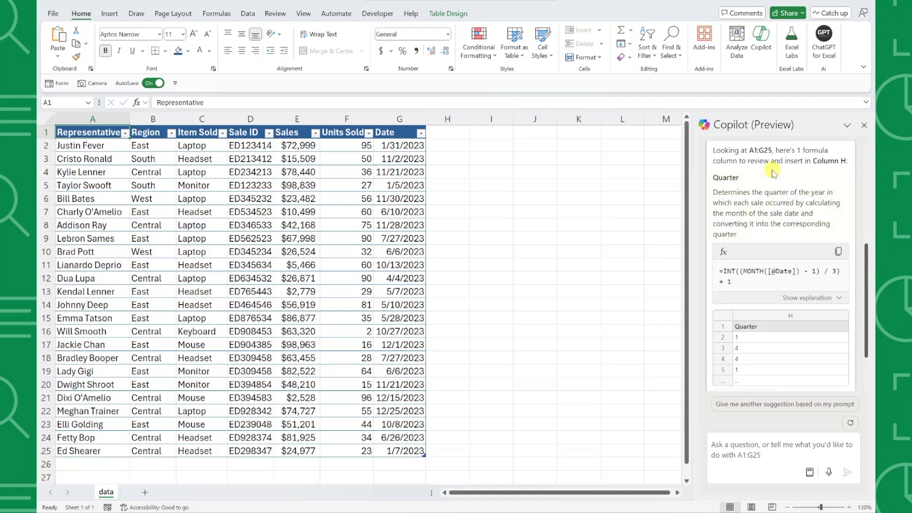
{"action": "scroll", "coordinate": [772, 174], "scroll_direction": "down", "scroll_amount": 1}
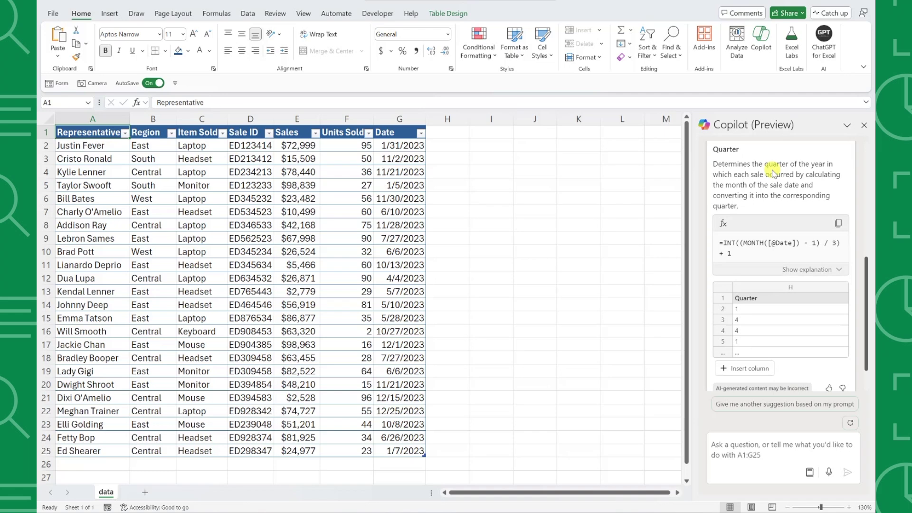
{"action": "scroll", "coordinate": [772, 173], "scroll_direction": "down", "scroll_amount": 1}
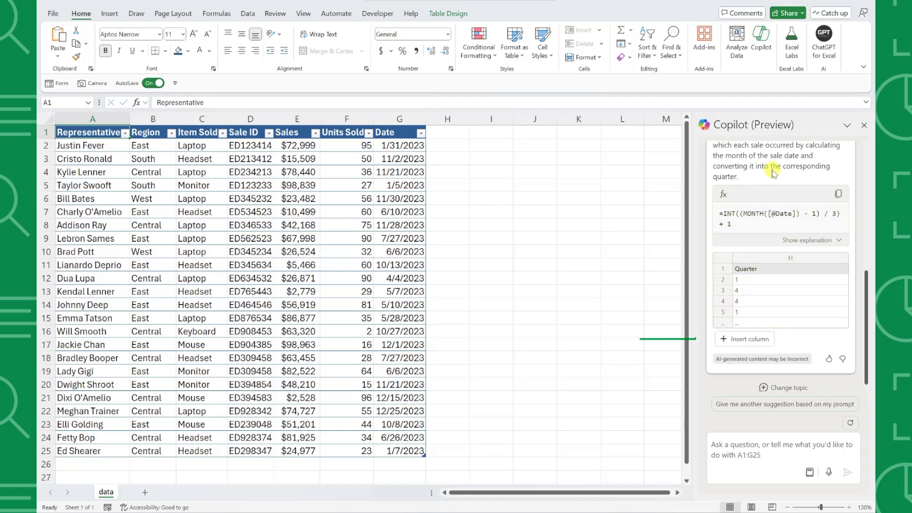
Insert Copilot's suggested Quarter column (values 1–4) into column H of the sales table
{"action": "left_click", "coordinate": [743, 340]}
{"action": "left_click", "coordinate": [744, 340]}
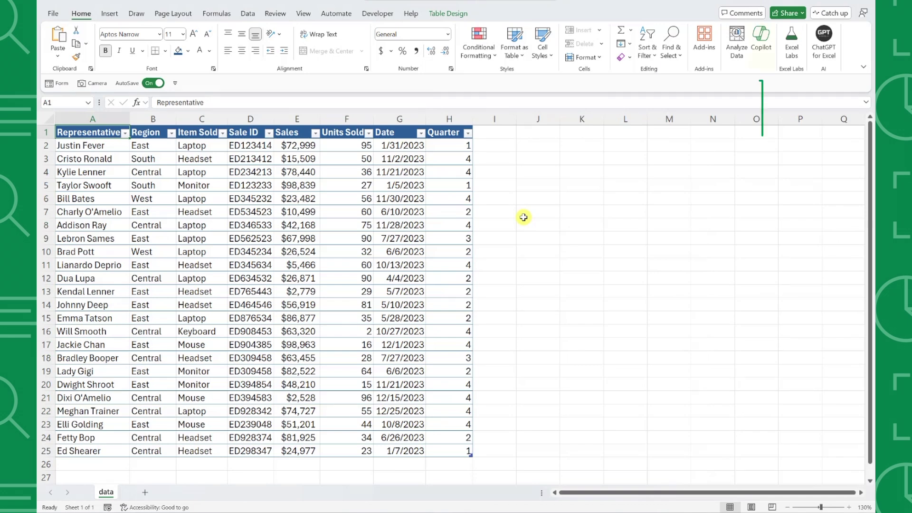
Ask Copilot for data insights and review the Units Sold by Sale ID chart, topped by ED394583 at 96
{"action": "left_click", "coordinate": [759, 47]}
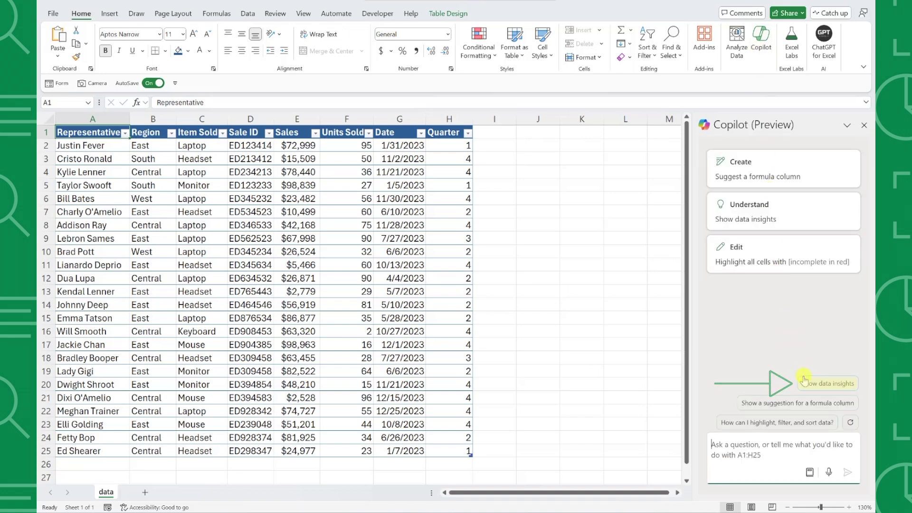
{"action": "left_click", "coordinate": [807, 385]}
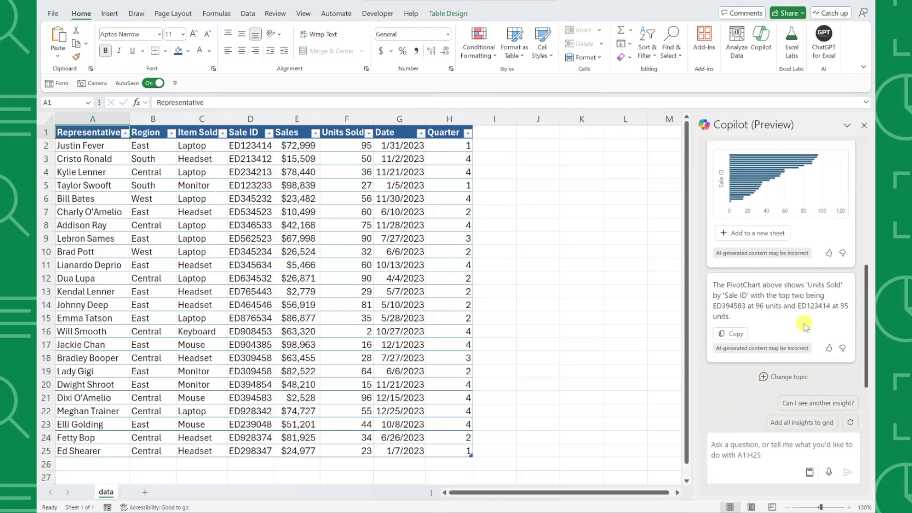
{"action": "scroll", "coordinate": [806, 327], "scroll_direction": "up", "scroll_amount": 3}
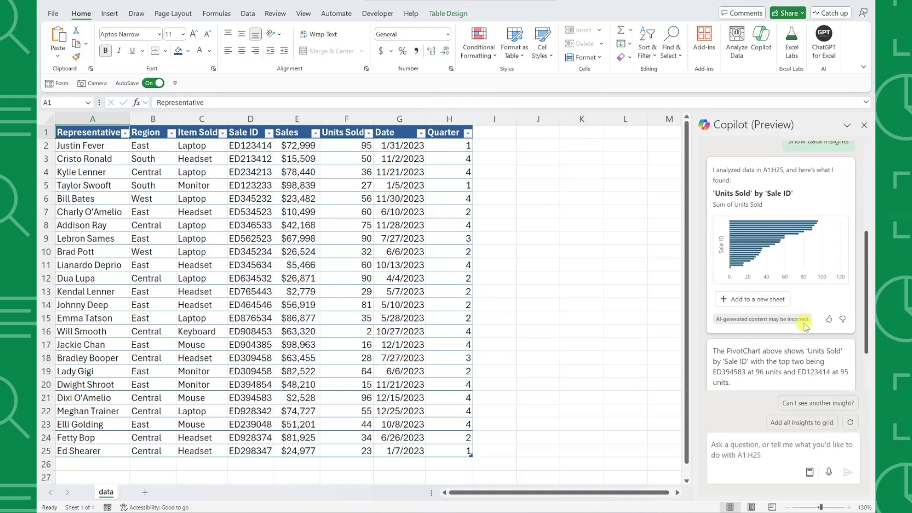
{"action": "scroll", "coordinate": [806, 327], "scroll_direction": "down", "scroll_amount": 1}
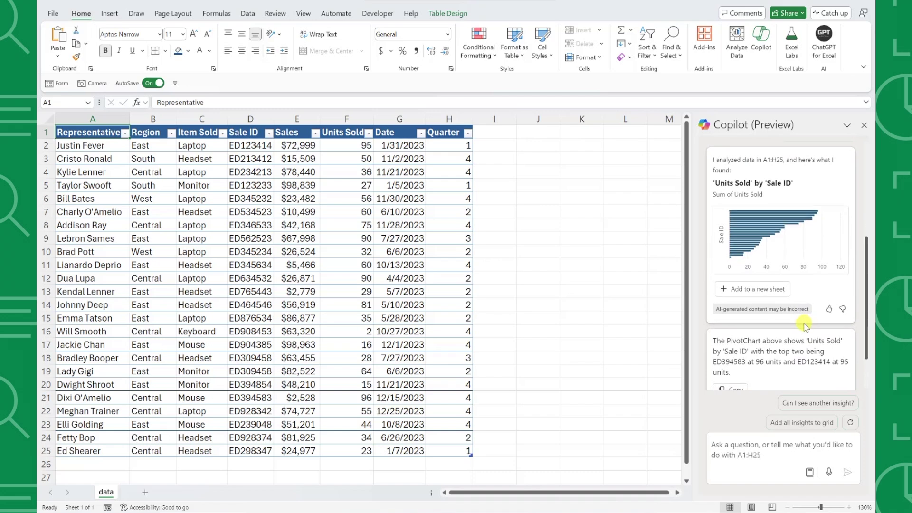
{"action": "scroll", "coordinate": [806, 327], "scroll_direction": "down", "scroll_amount": 3}
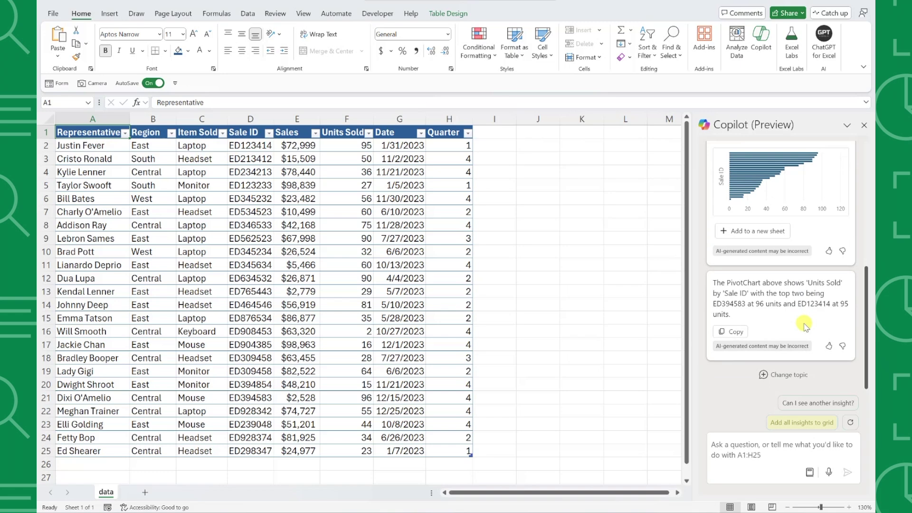
Add all Copilot insight charts to a new Sheet1 and review the PivotTable sources below them
{"action": "left_click", "coordinate": [794, 424]}
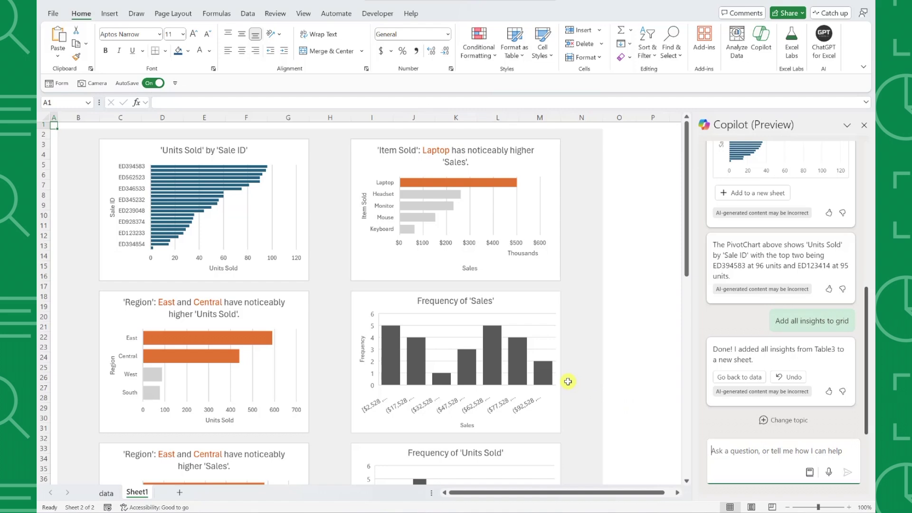
{"action": "scroll", "coordinate": [568, 381], "scroll_direction": "down", "scroll_amount": 3}
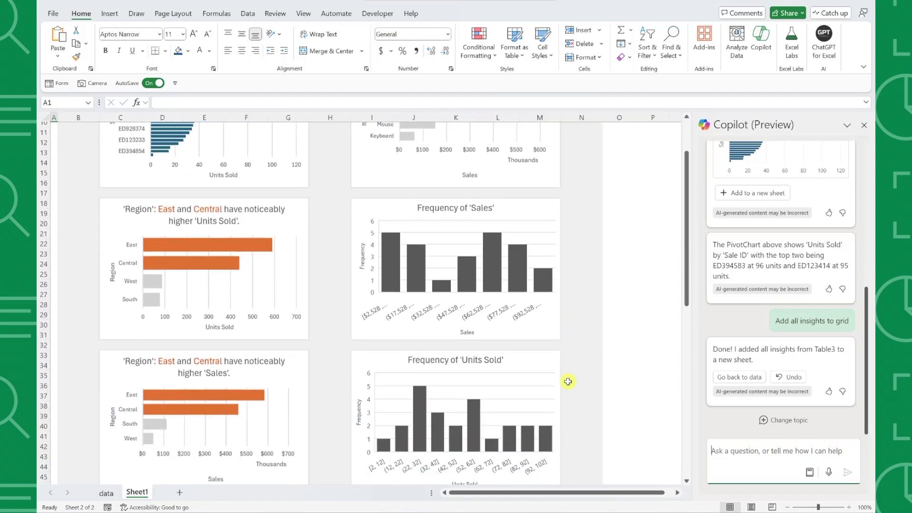
{"action": "scroll", "coordinate": [568, 381], "scroll_direction": "down", "scroll_amount": 3}
{"action": "scroll", "coordinate": [568, 382], "scroll_direction": "down", "scroll_amount": 2}
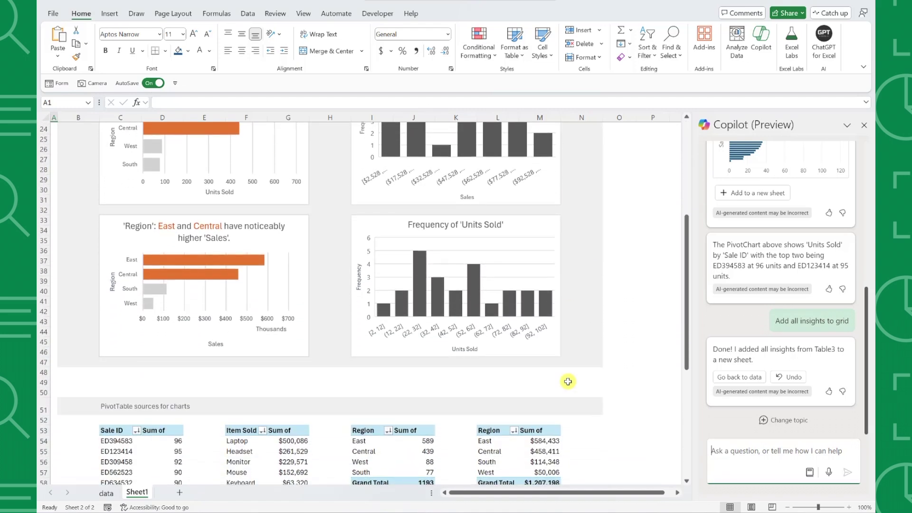
{"action": "scroll", "coordinate": [568, 381], "scroll_direction": "down", "scroll_amount": 3}
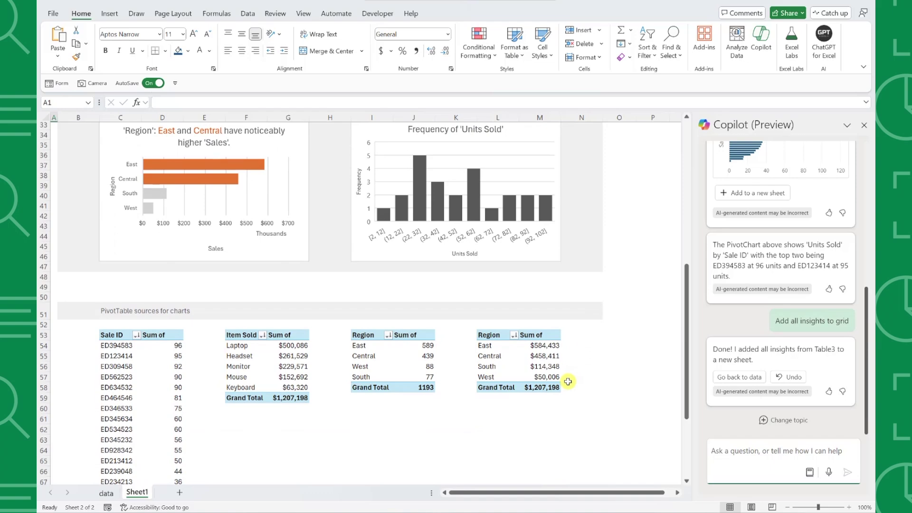
{"action": "scroll", "coordinate": [568, 382], "scroll_direction": "up", "scroll_amount": 10}
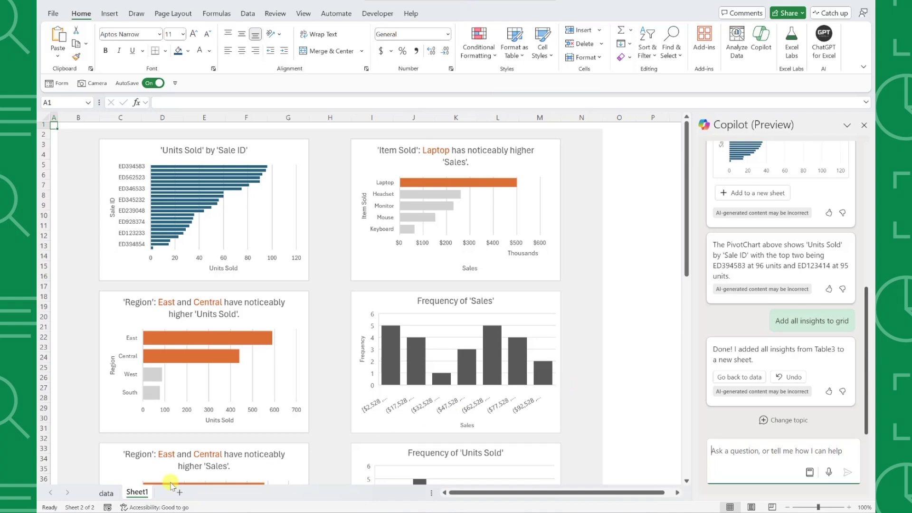
From the data sheet, ask Copilot to 'create a sales by quarter column chart'
{"action": "left_click", "coordinate": [107, 494]}
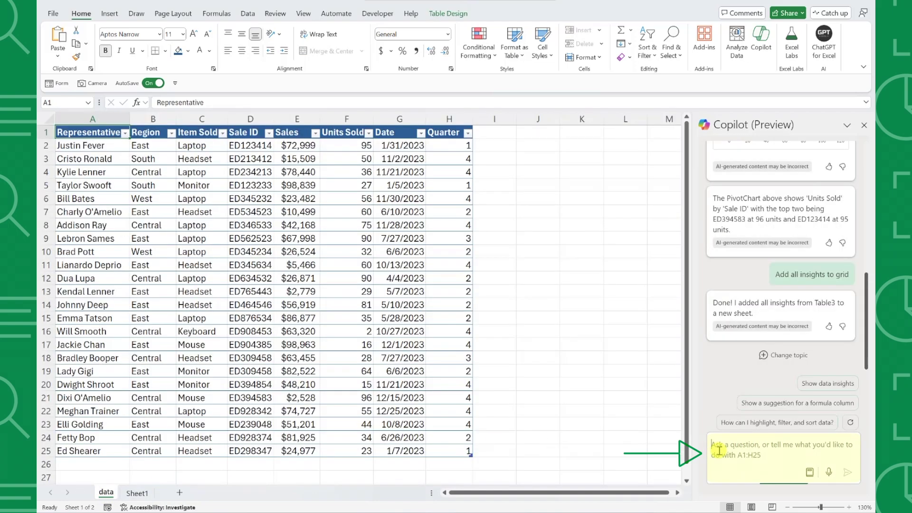
{"action": "type", "text": "create a sales by quarter co"}
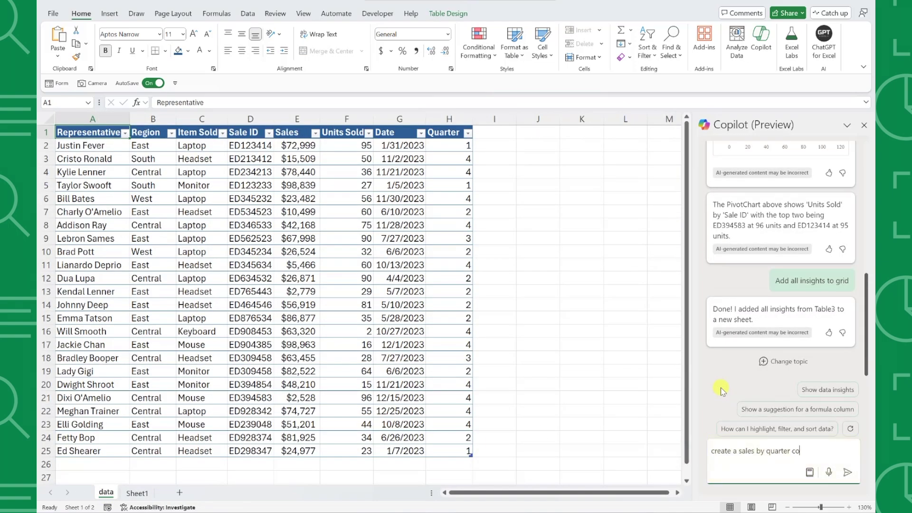
{"action": "key", "text": "Return"}
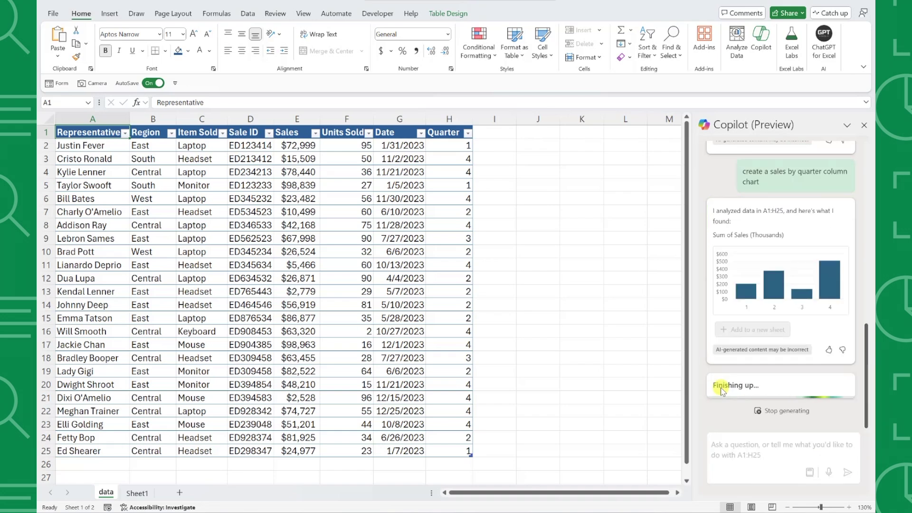
{"action": "scroll", "coordinate": [762, 321], "scroll_direction": "up", "scroll_amount": 2}
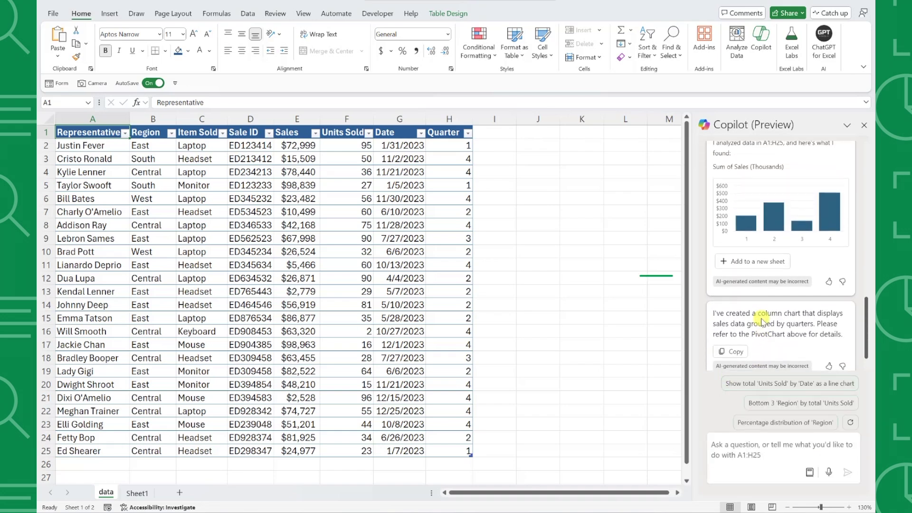
Place Copilot's Sum of Sales by quarter column chart on a new Sheet2
{"action": "left_click", "coordinate": [745, 278]}
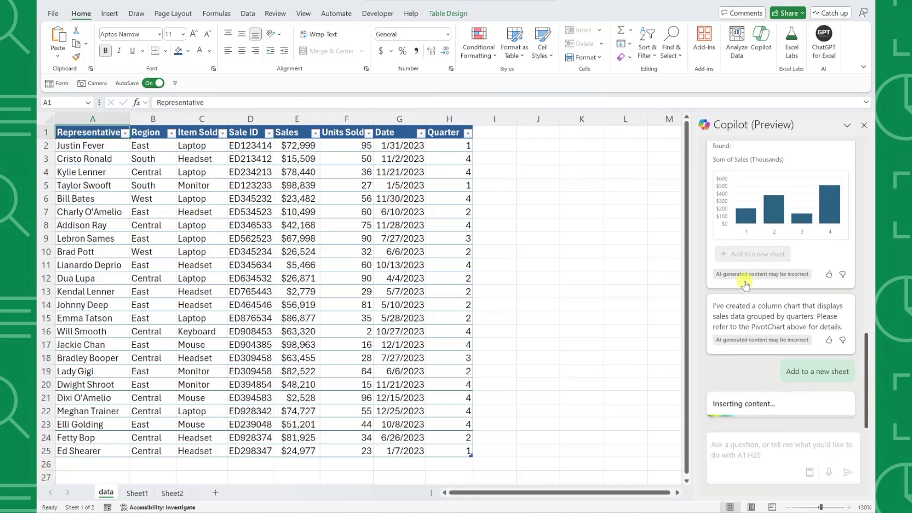